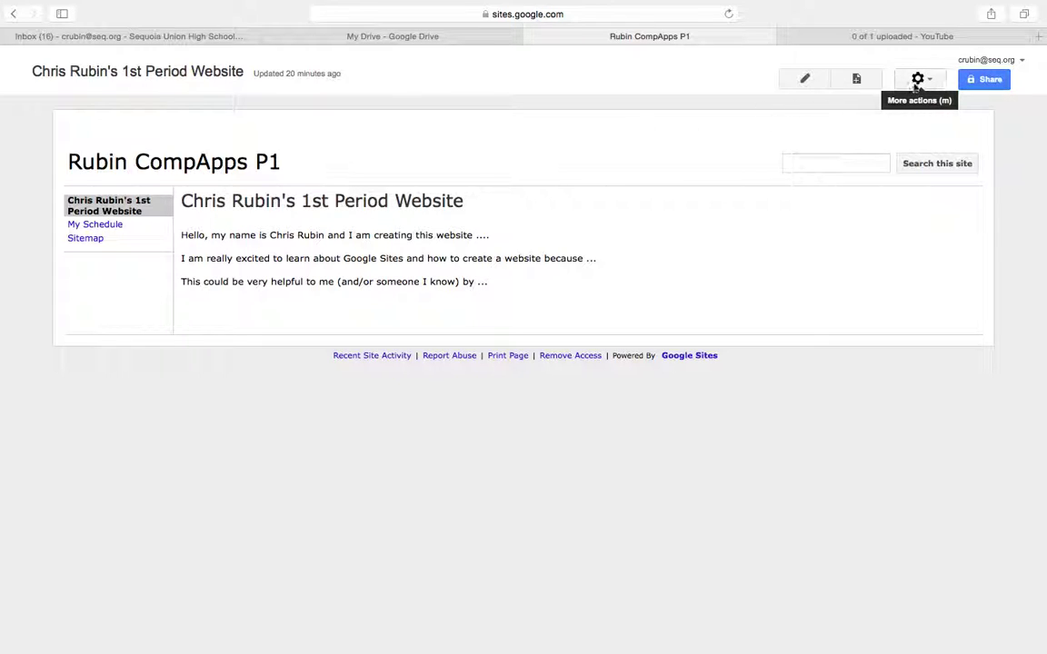
Go to the My Schedule page and open its gear (More actions) menu.
click(148, 231)
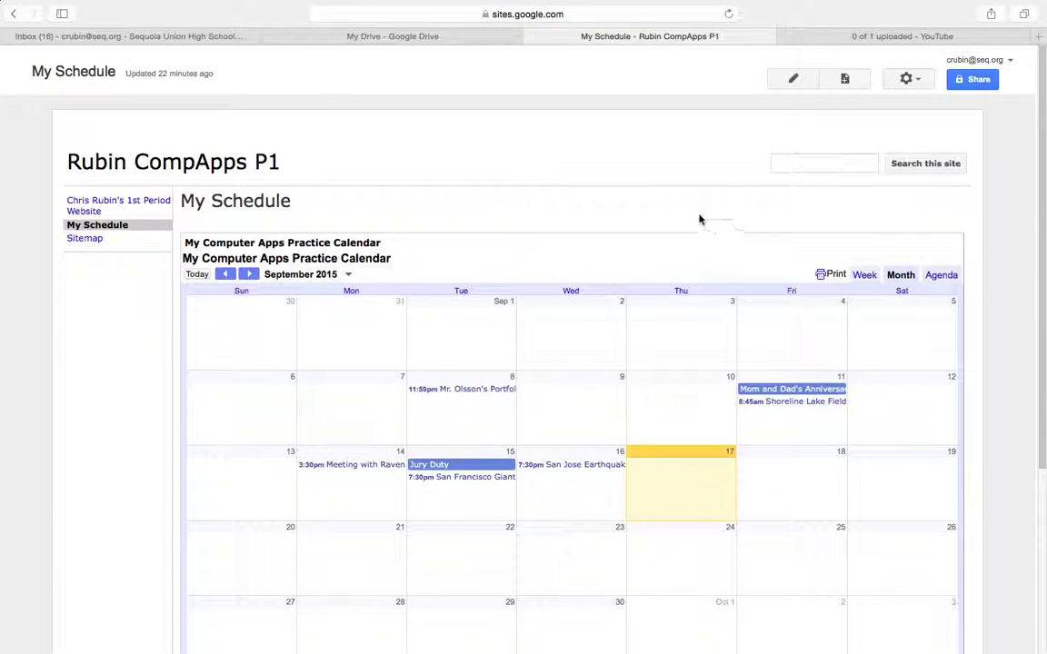
click(909, 80)
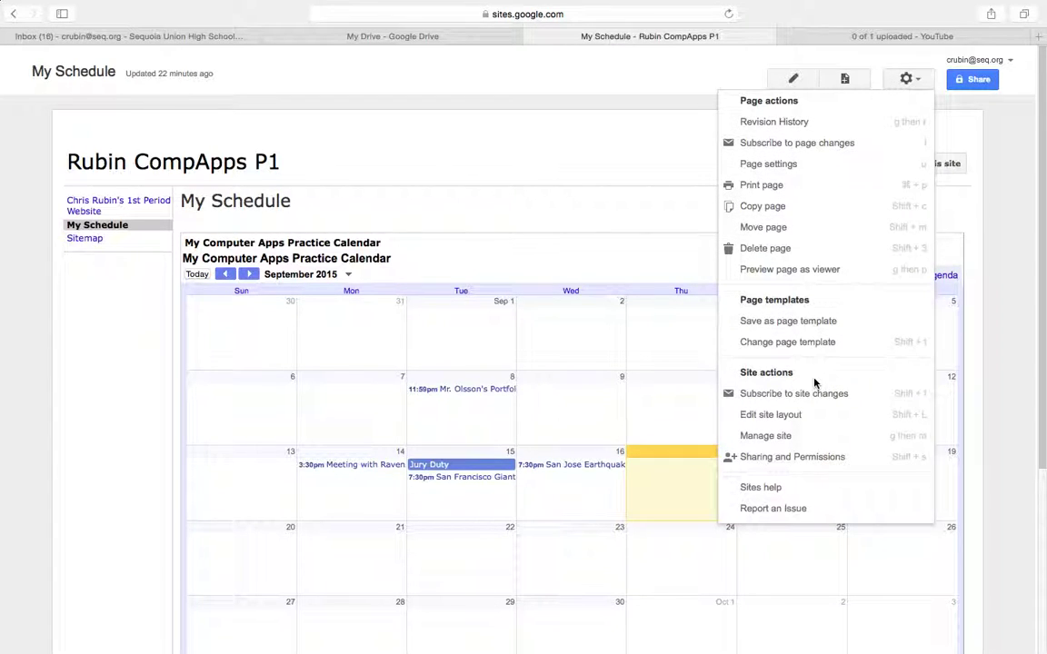
In Manage site's Themes, Colors, and Fonts, switch the base theme from Simple to Charcoal.
click(767, 436)
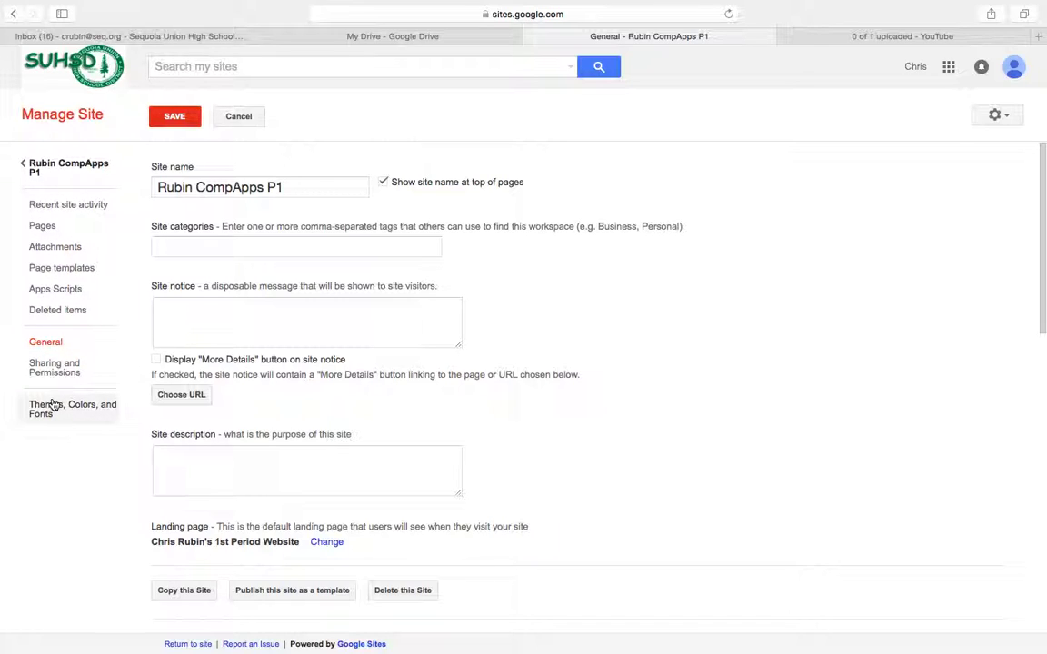
click(52, 406)
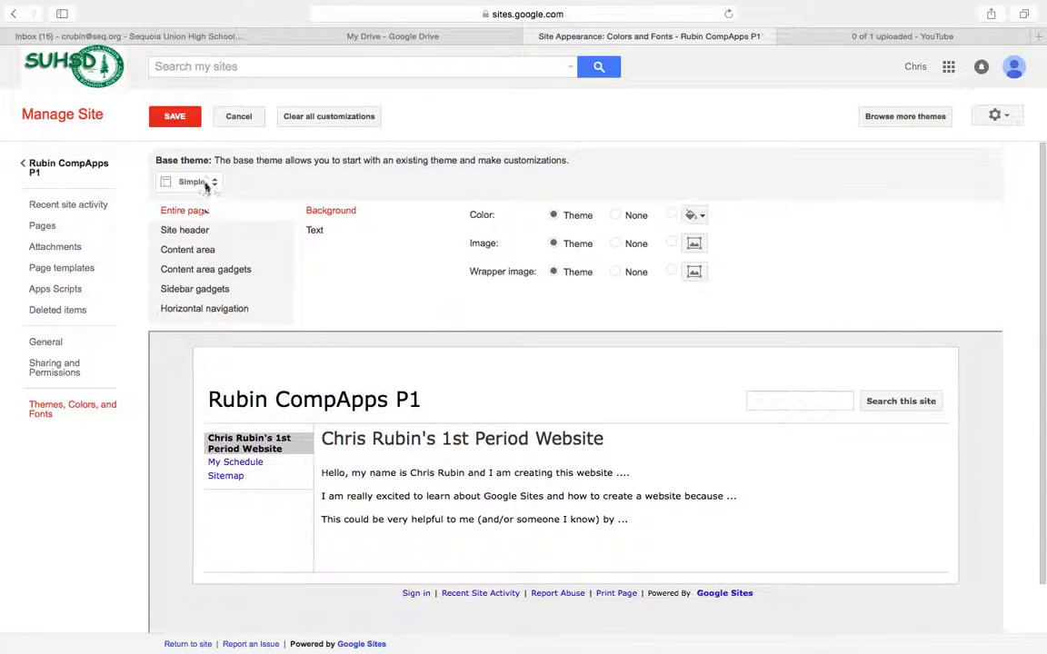
click(206, 182)
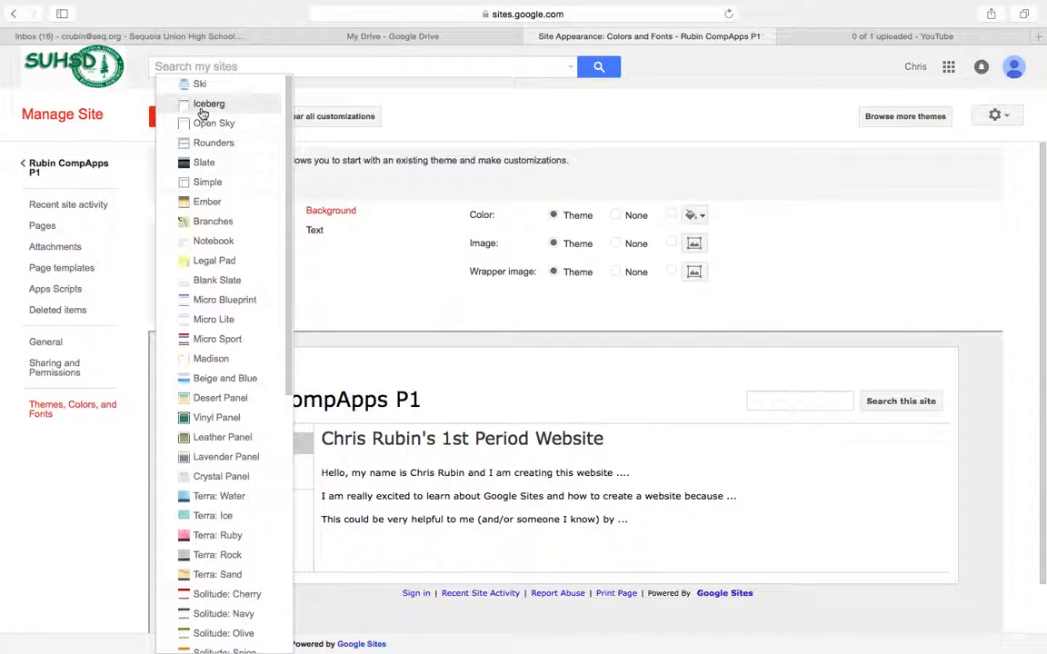
scroll(215, 316, down, 2)
scroll(213, 313, down, 3)
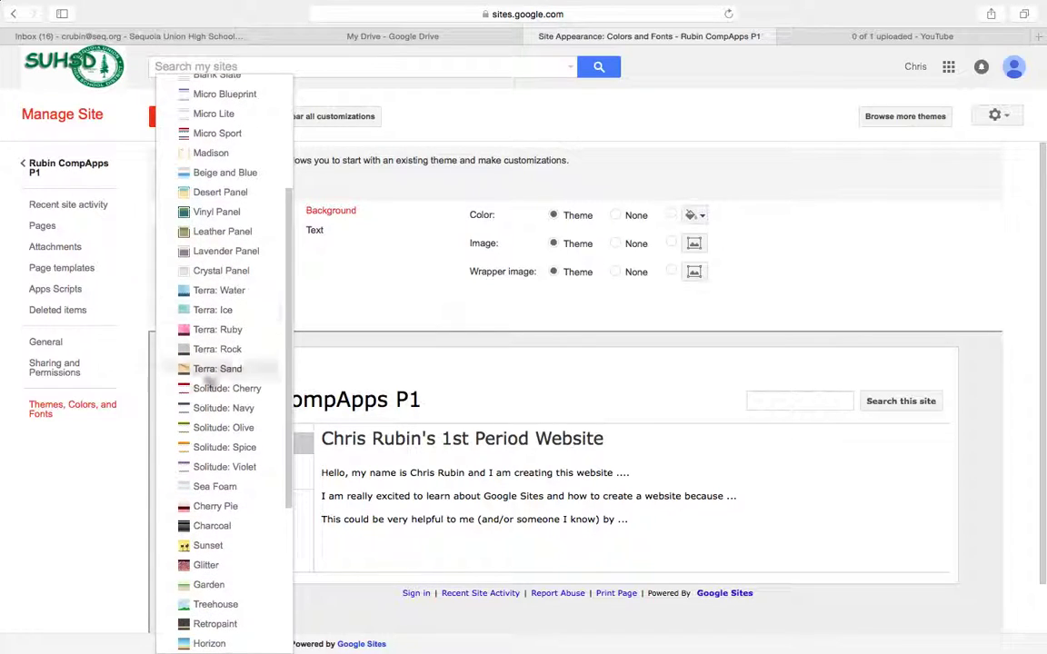
scroll(209, 483, down, 2)
scroll(218, 490, down, 2)
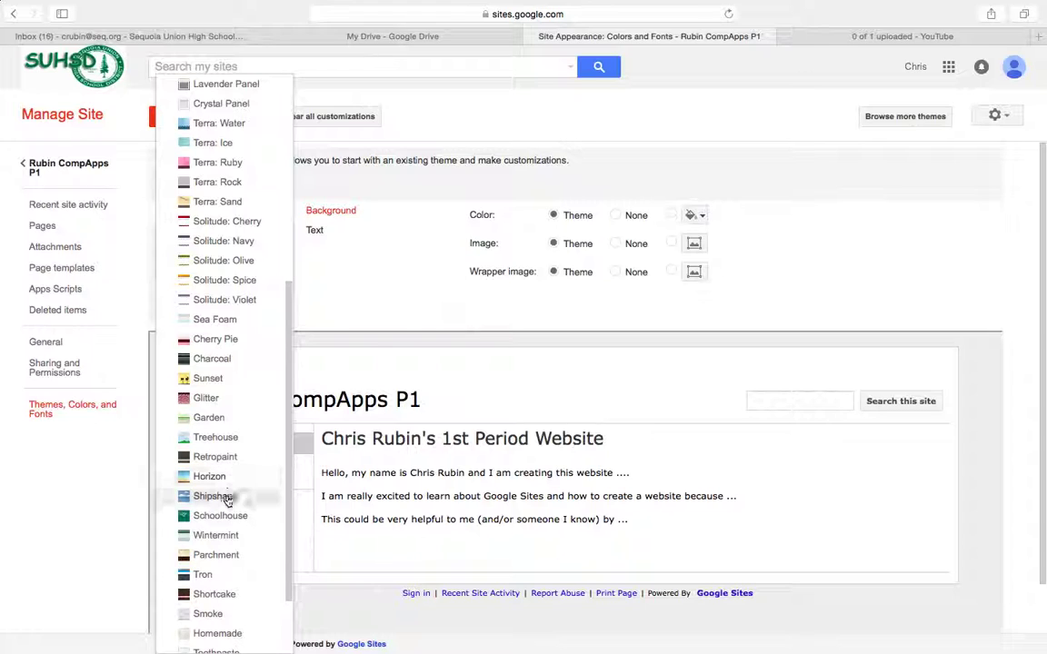
click(233, 371)
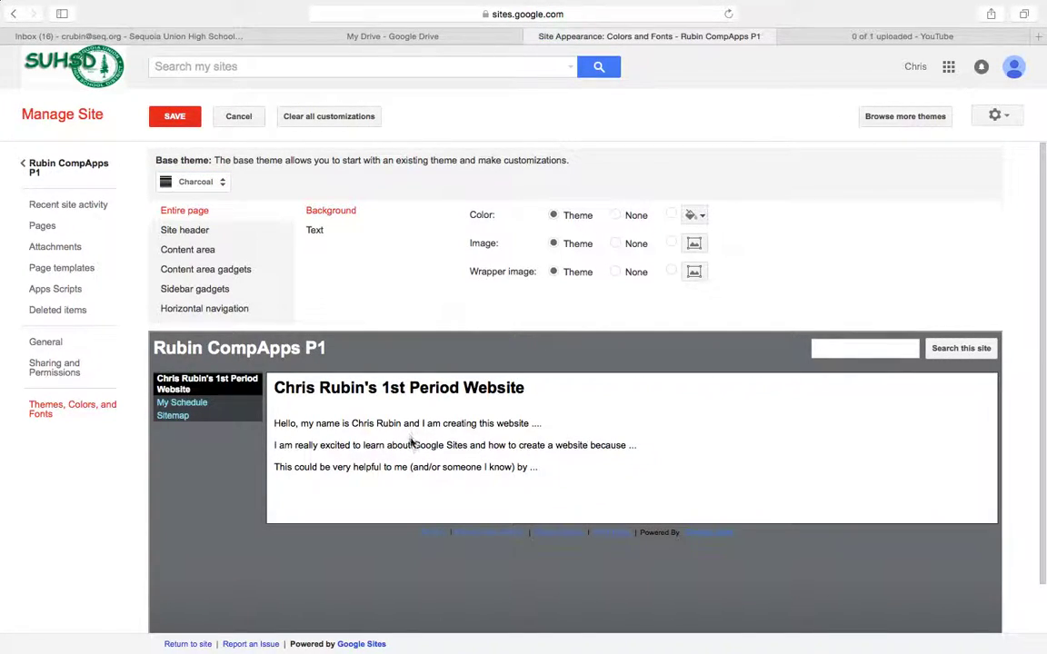
Give the content area a sky-blue background after trying two greys, and save.
click(200, 251)
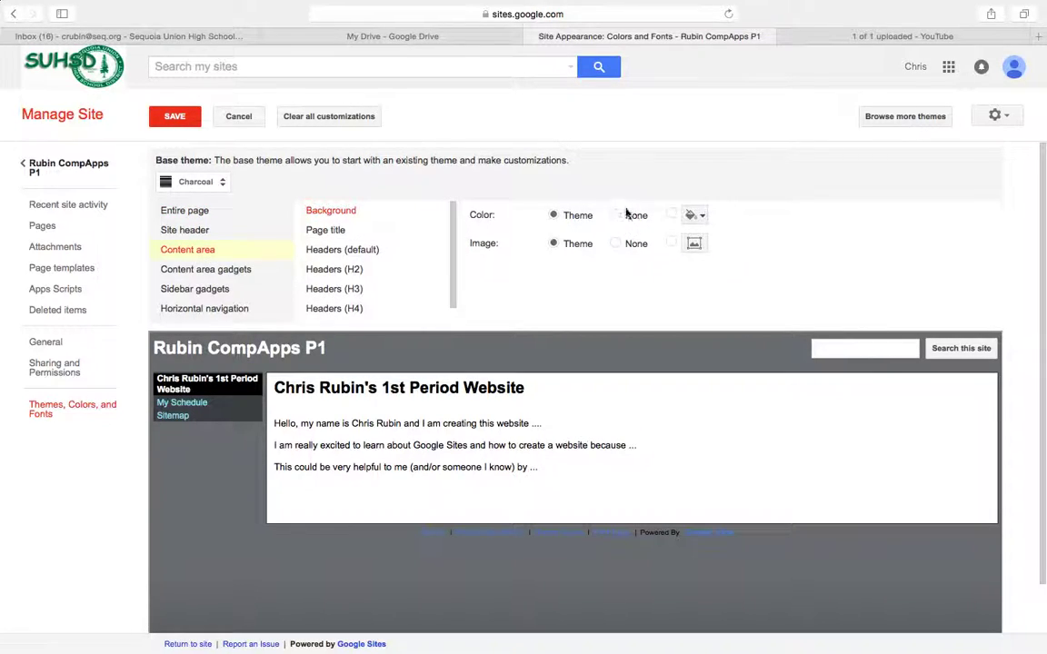
click(693, 215)
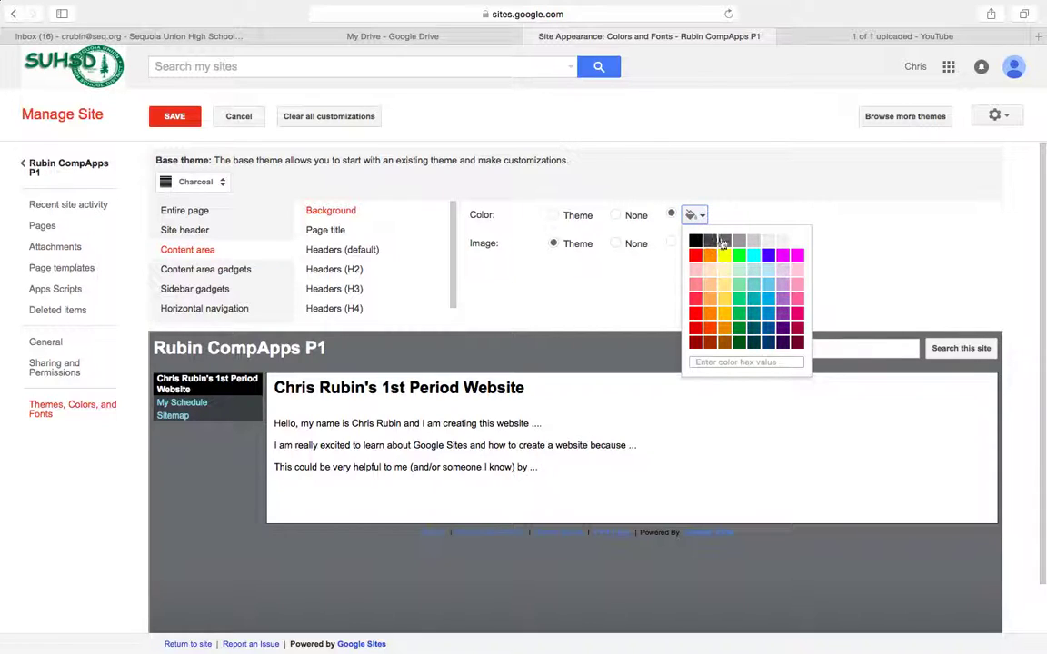
click(724, 241)
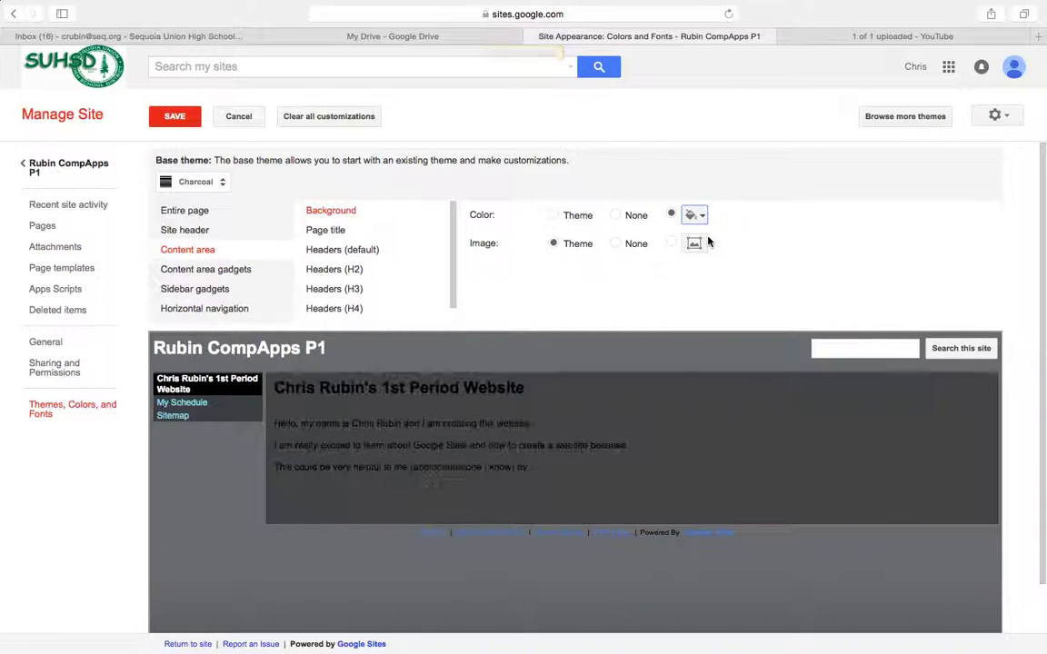
click(695, 216)
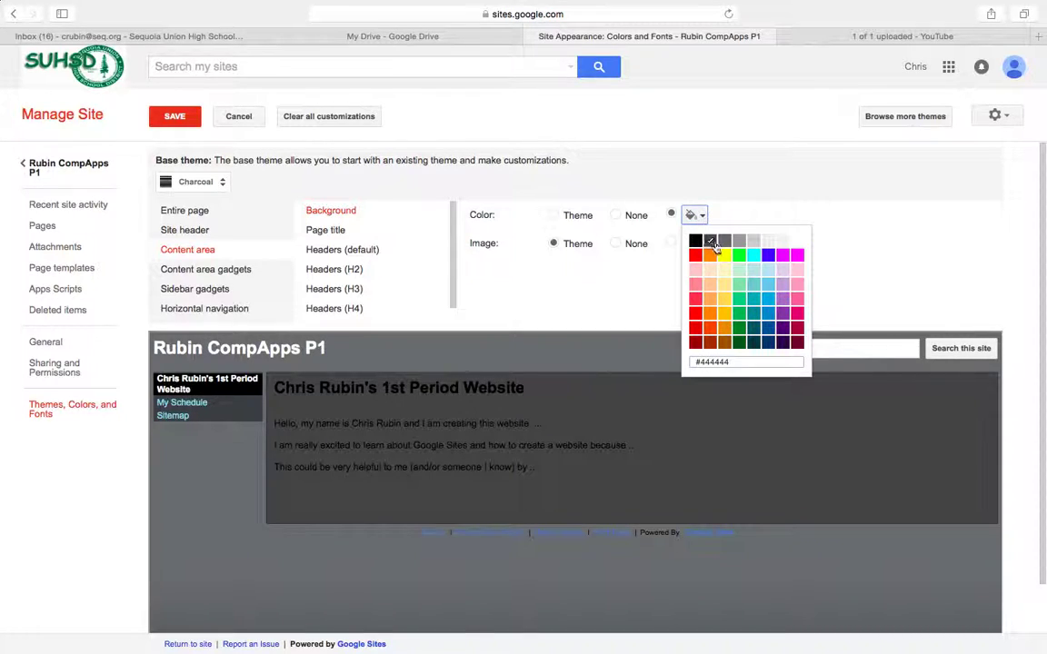
click(722, 243)
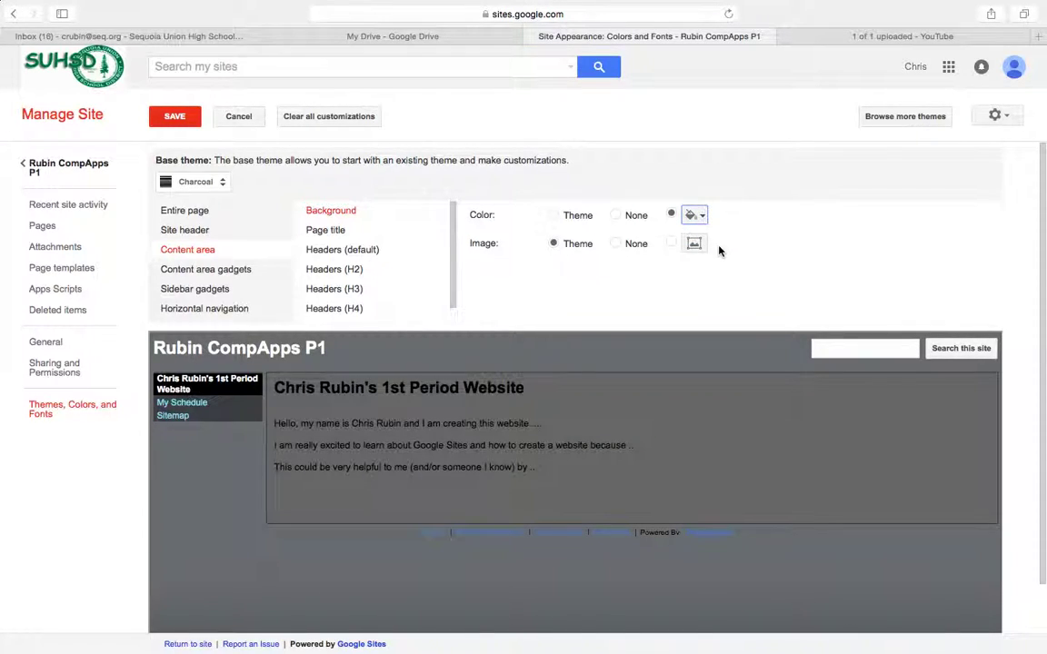
click(702, 215)
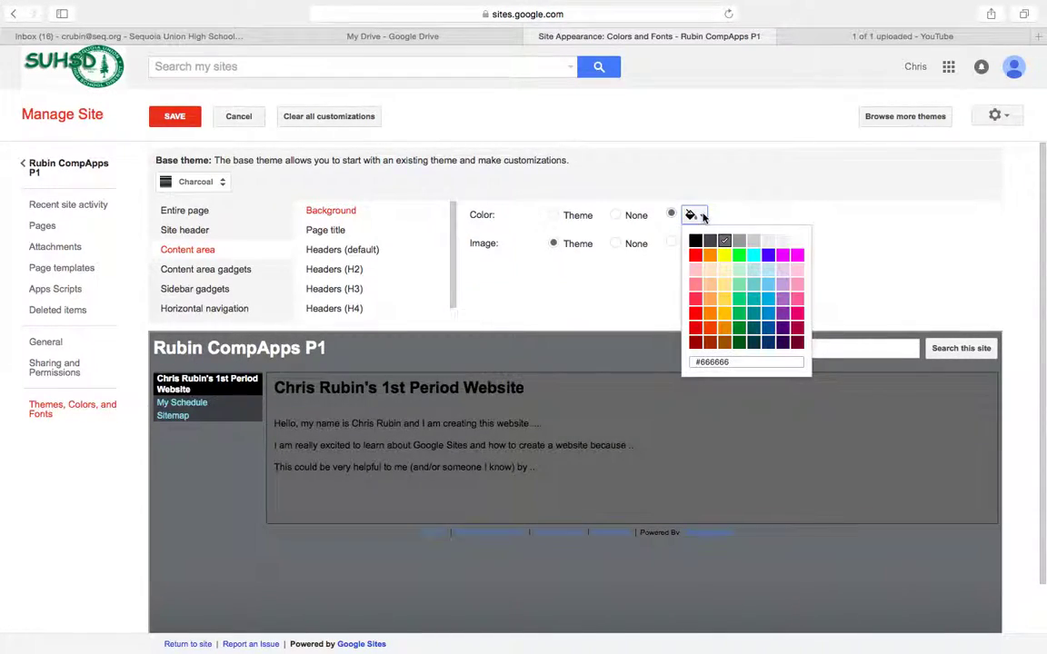
click(769, 285)
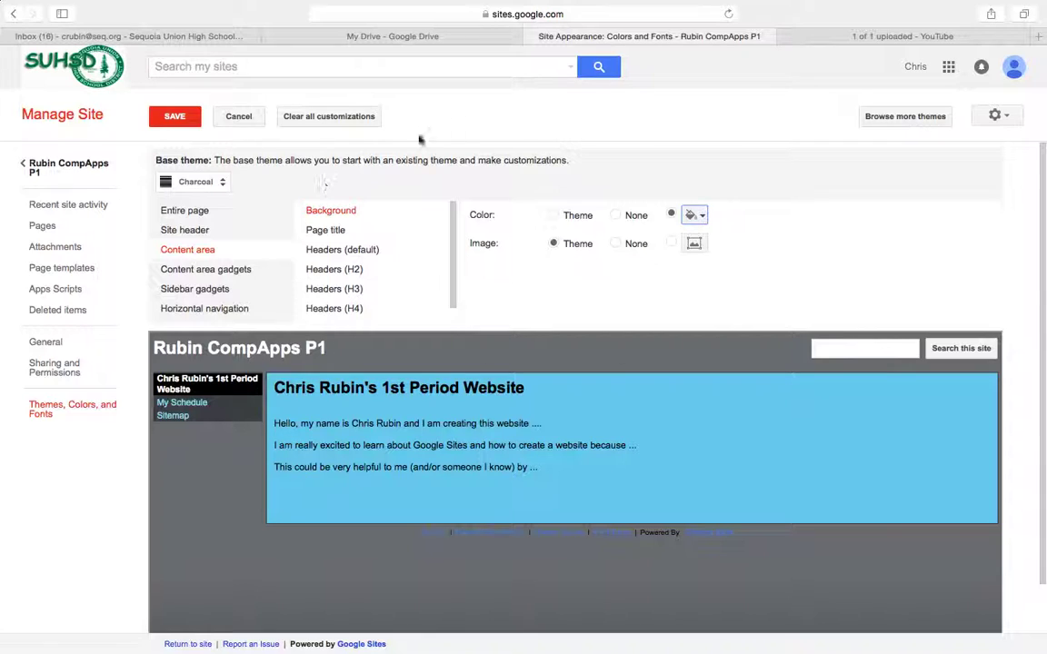
click(178, 115)
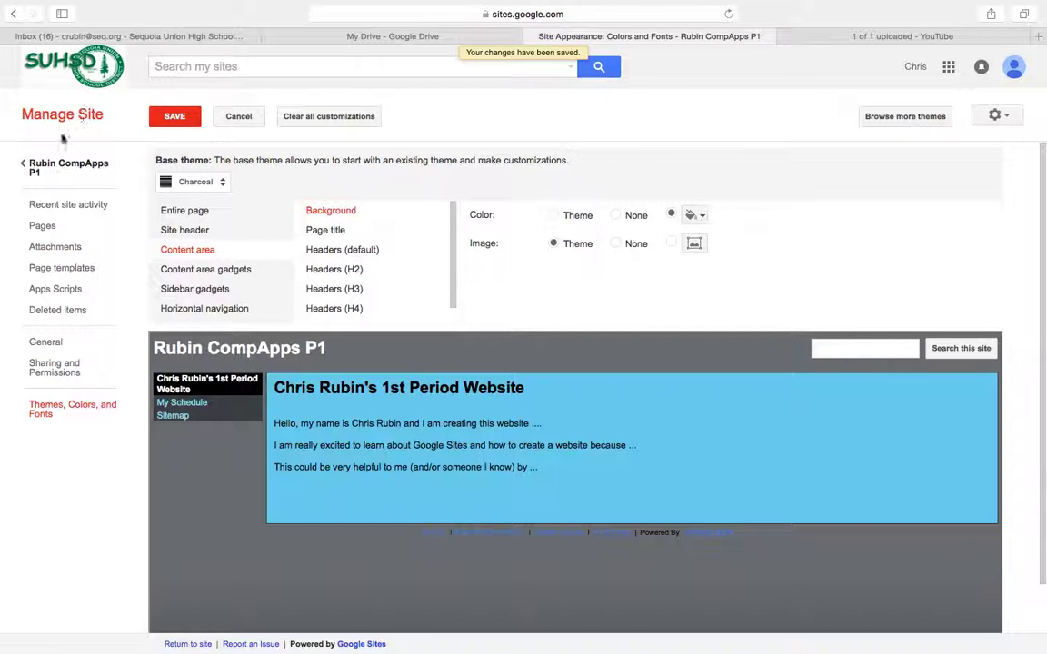
Return from Manage Site to the Rubin CompApps P1 home page.
click(53, 160)
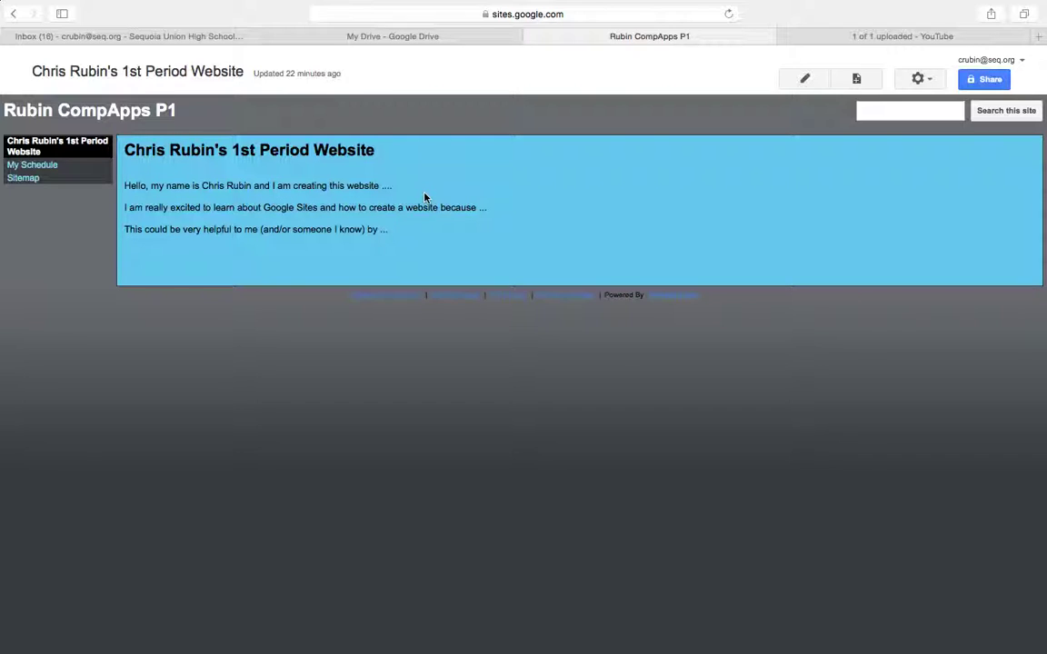
Create a new page titled 'Adding a Form'.
click(858, 80)
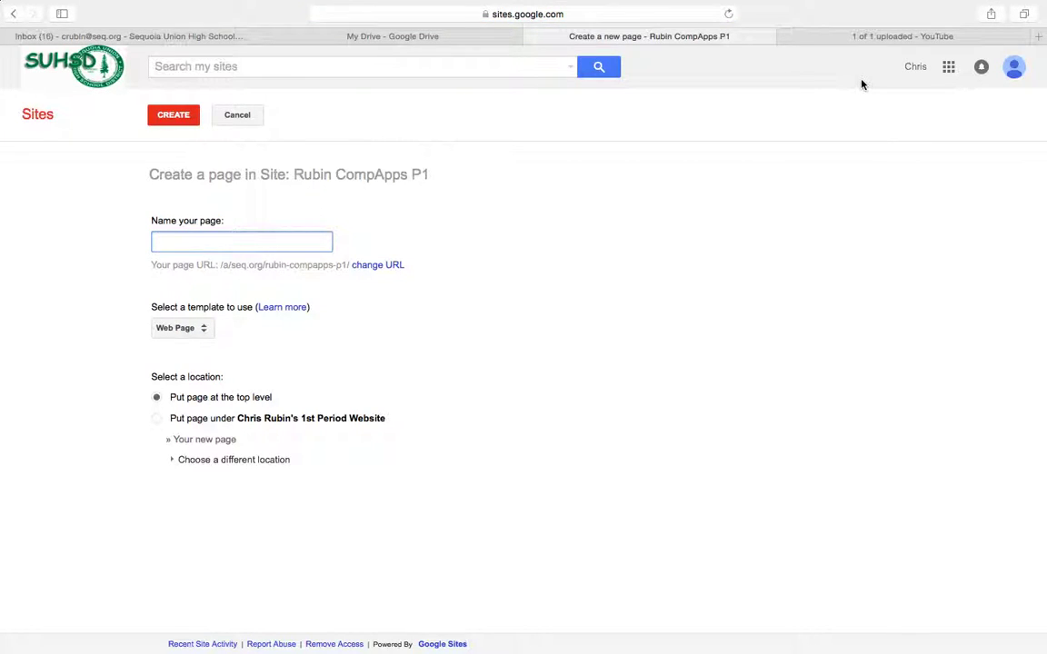
text(Adding a Form)
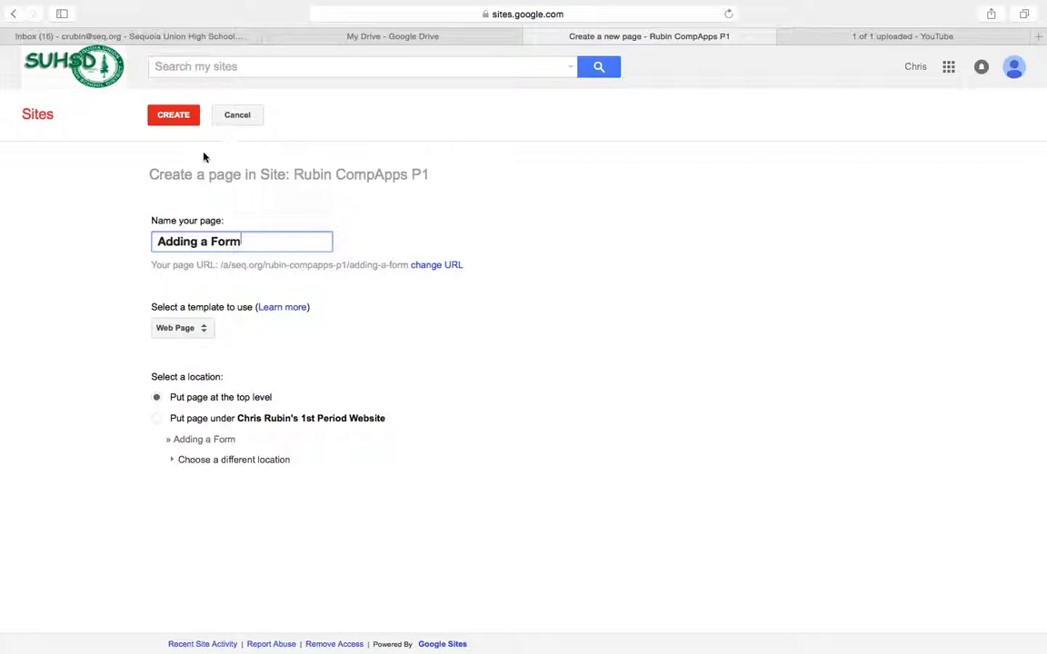
click(180, 123)
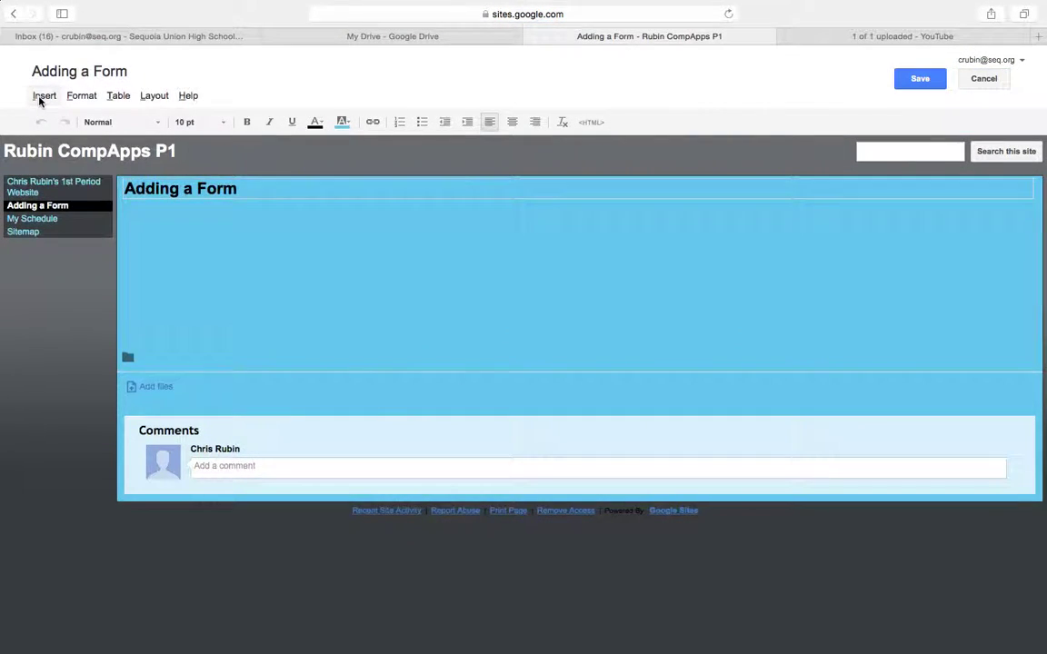
Insert a Drive form and select the 3 Question Quiz form.
click(43, 96)
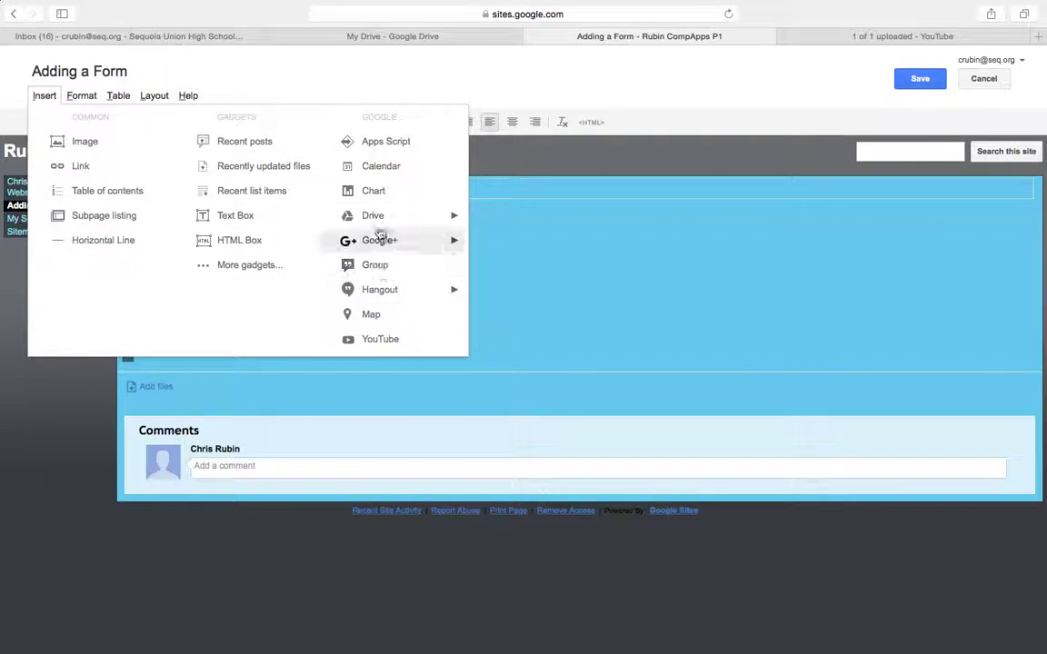
mouse_move(411, 216)
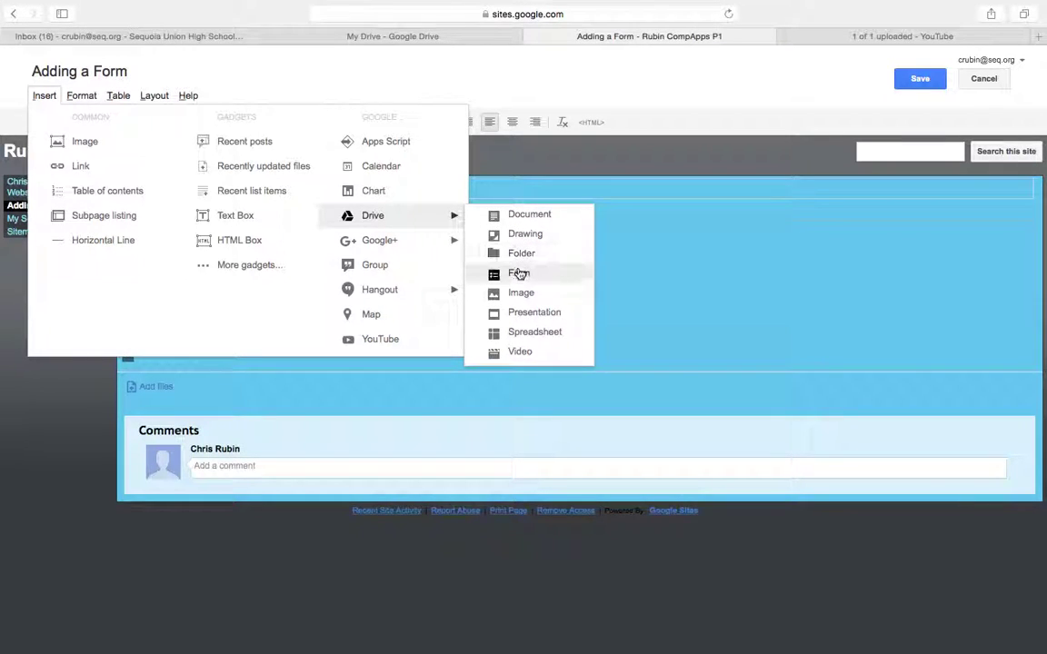
click(518, 274)
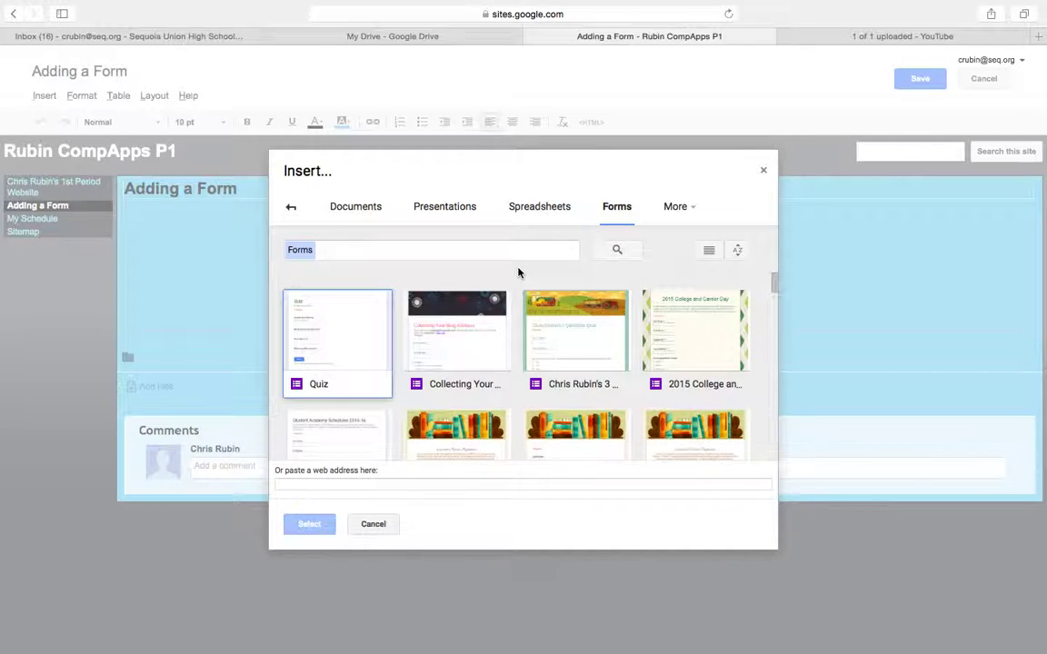
click(575, 340)
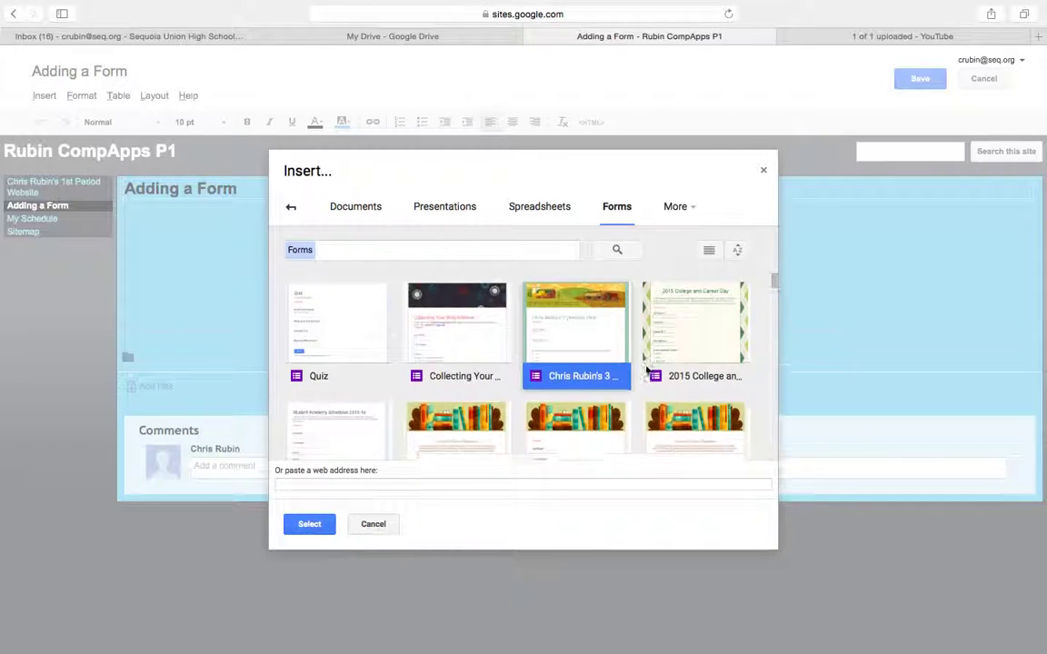
scroll(645, 369, down, 3)
scroll(645, 369, up, 3)
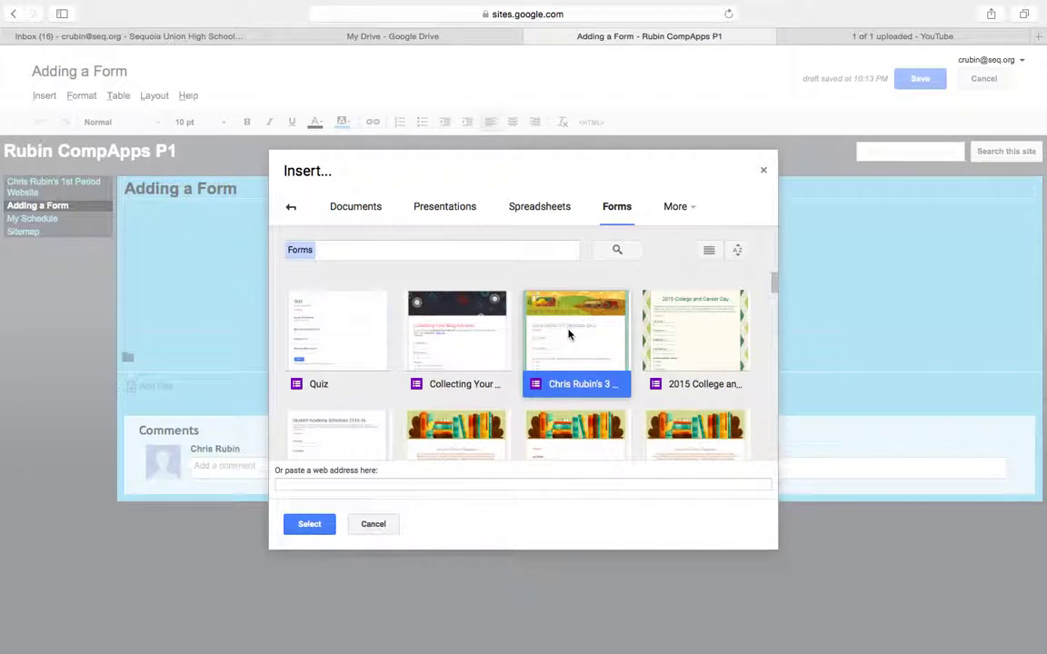
click(318, 529)
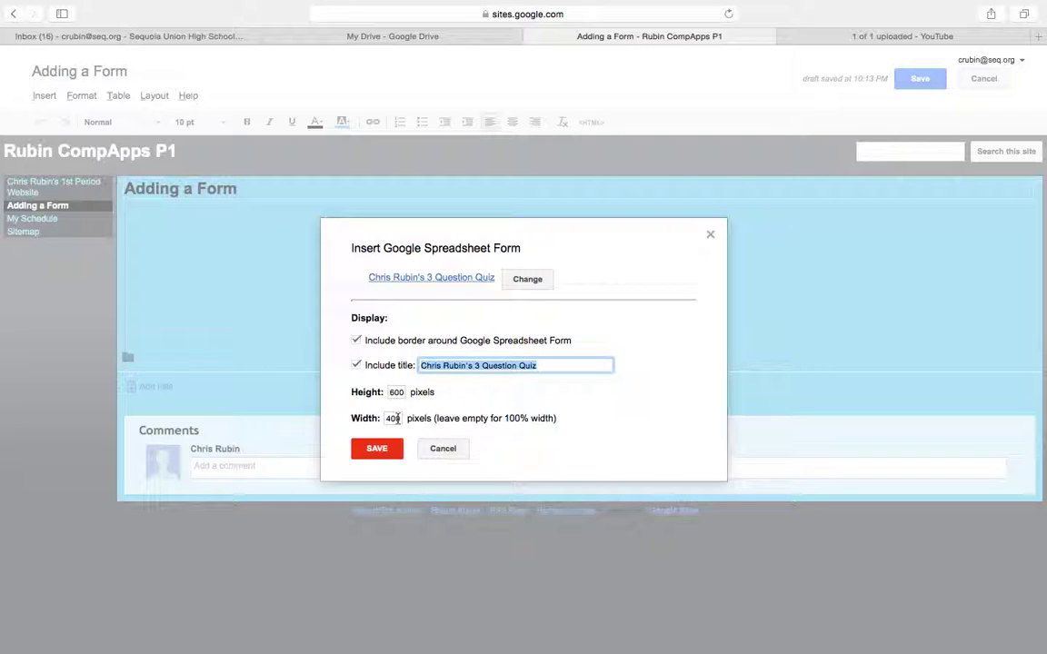
Embed the quiz at 400 pixels wide, centre it, and save the page.
double_click(396, 418)
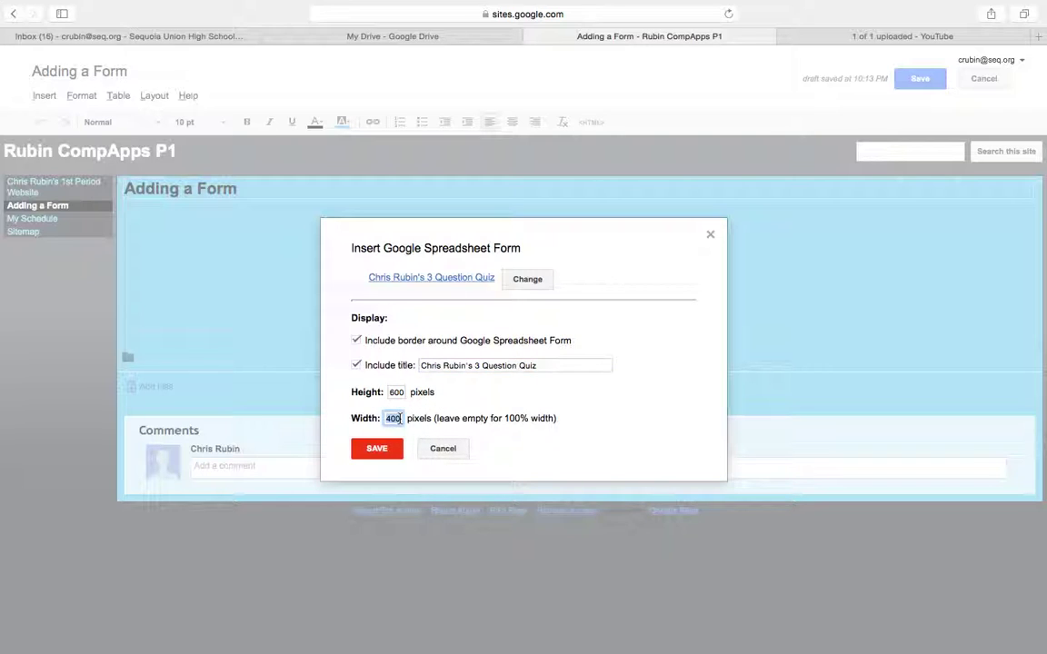
key(BackSpace)
text(40)
click(379, 454)
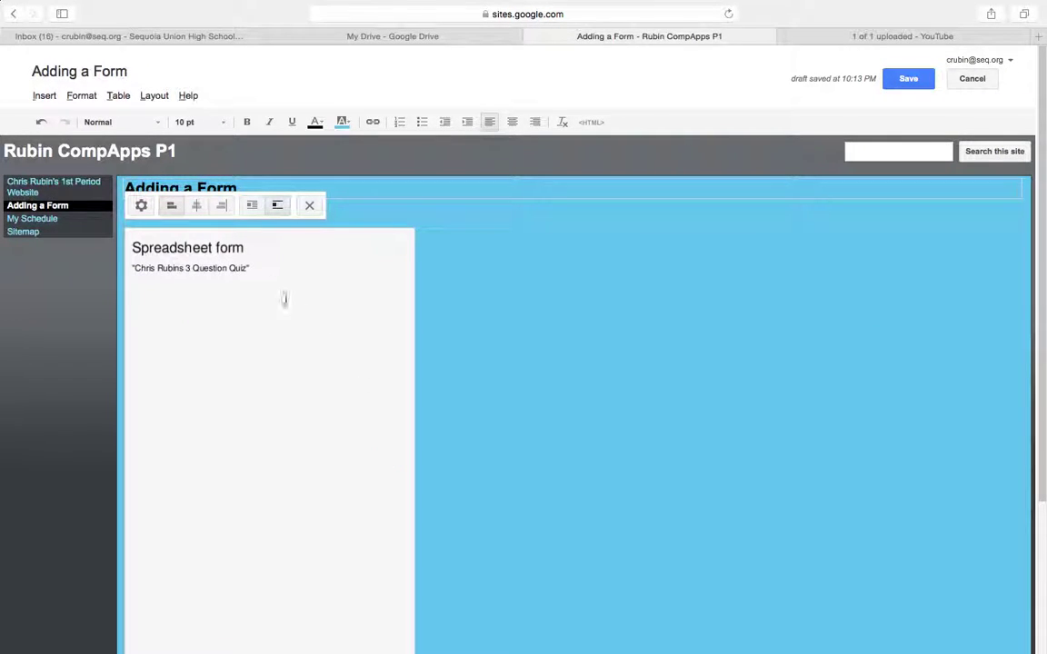
click(197, 206)
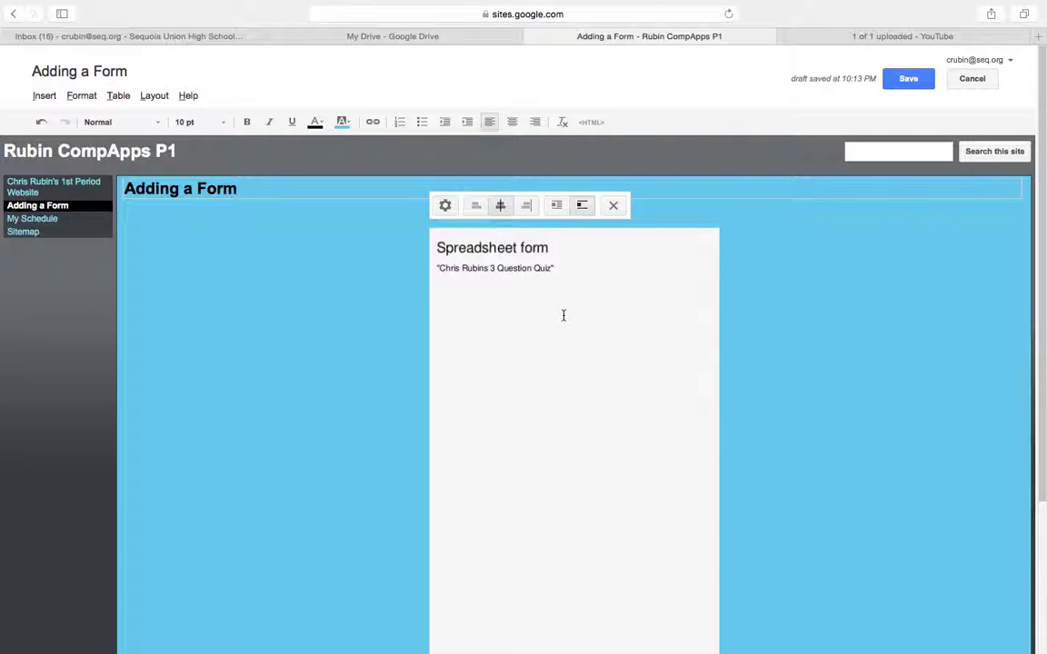
click(910, 79)
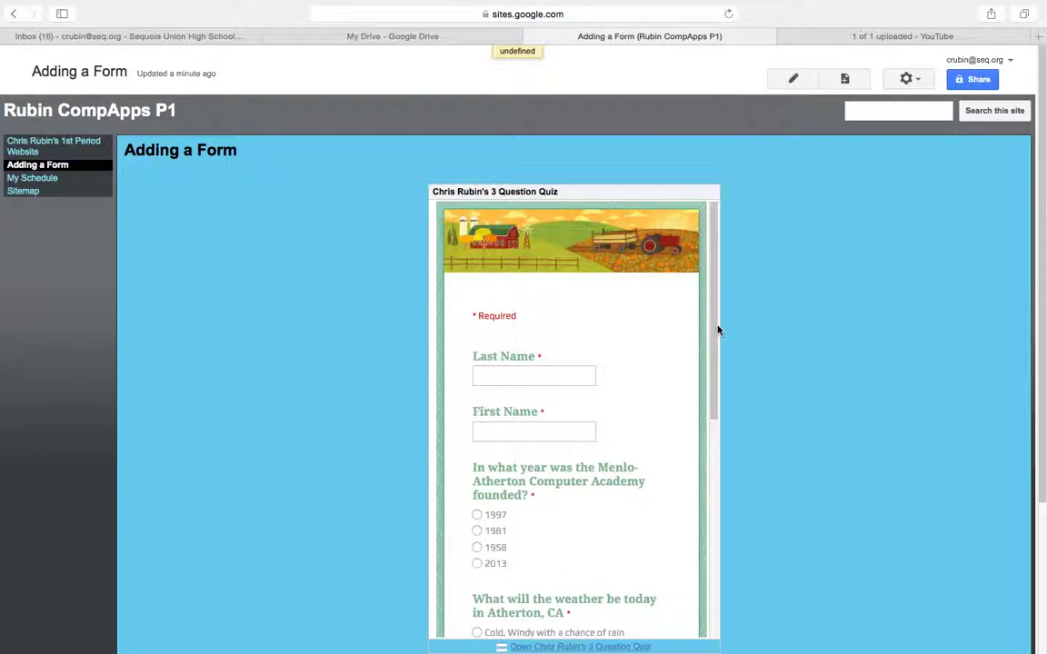
Enter the respondent's last and first names in the embedded quiz.
drag(717, 330, 704, 385)
click(524, 271)
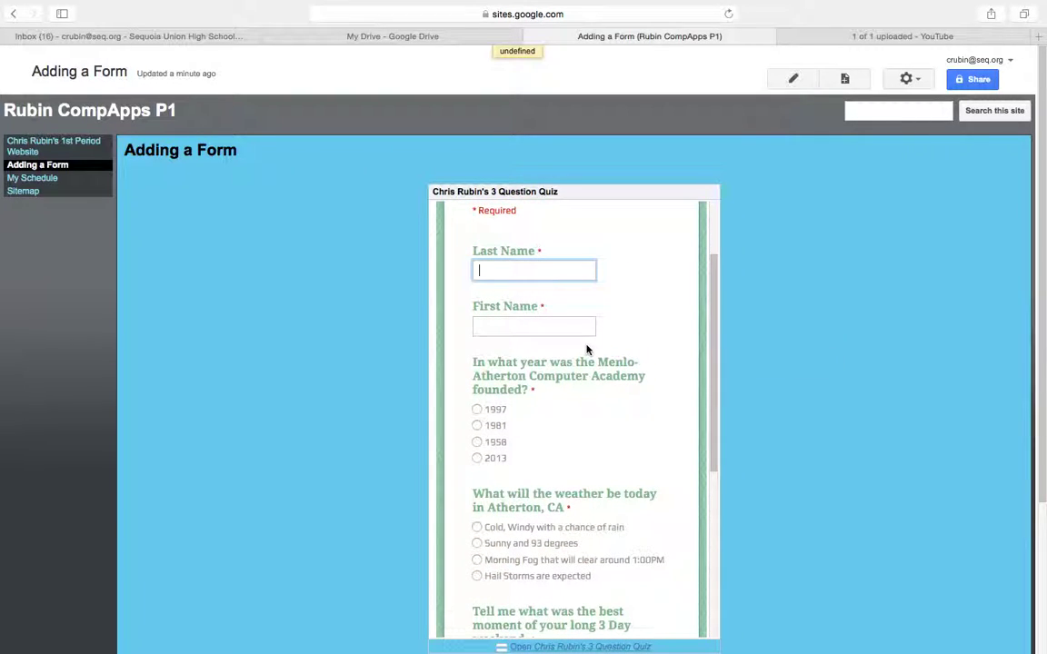
text(Rubin)
key(Tab)
text(Chris)
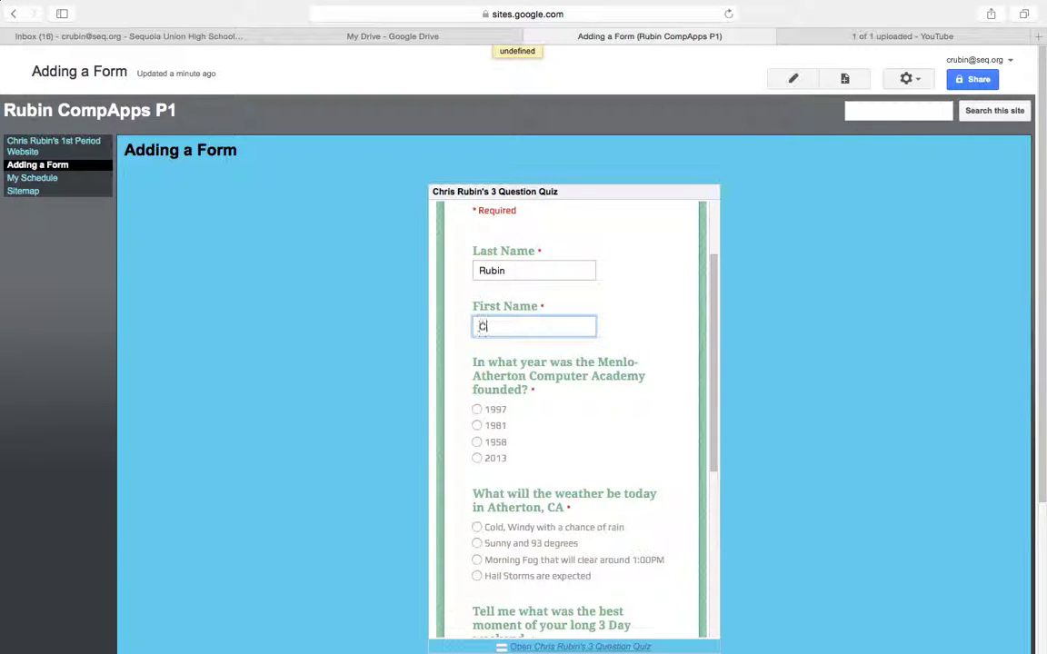
Answer 1981 and Sunny and 93 degrees, and write 'Great!' as the best moment.
click(478, 427)
scroll(531, 446, down, 3)
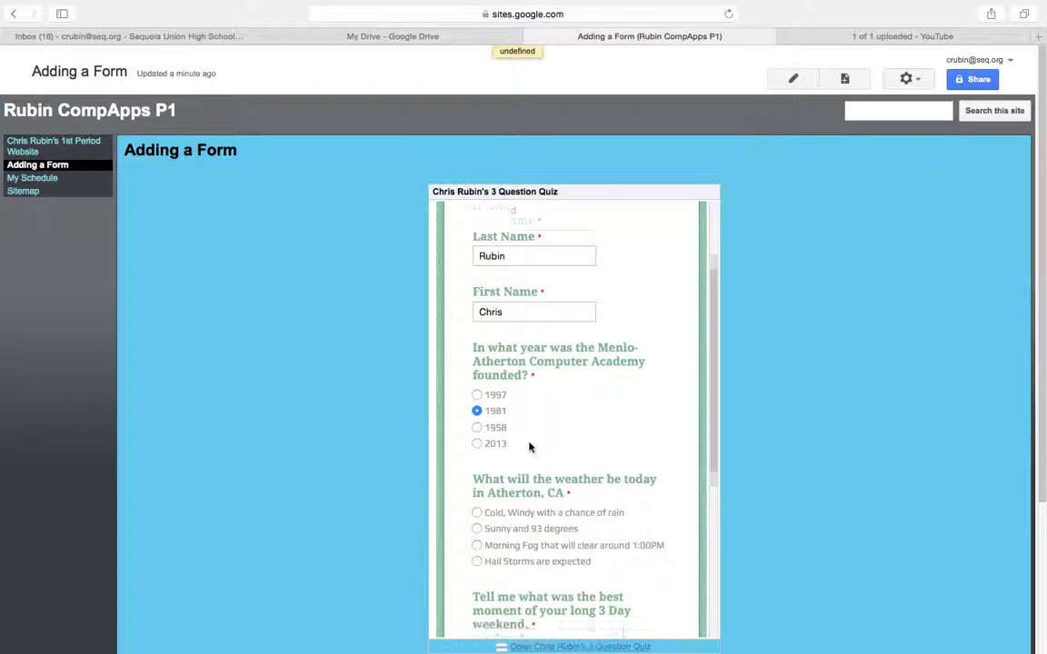
click(476, 403)
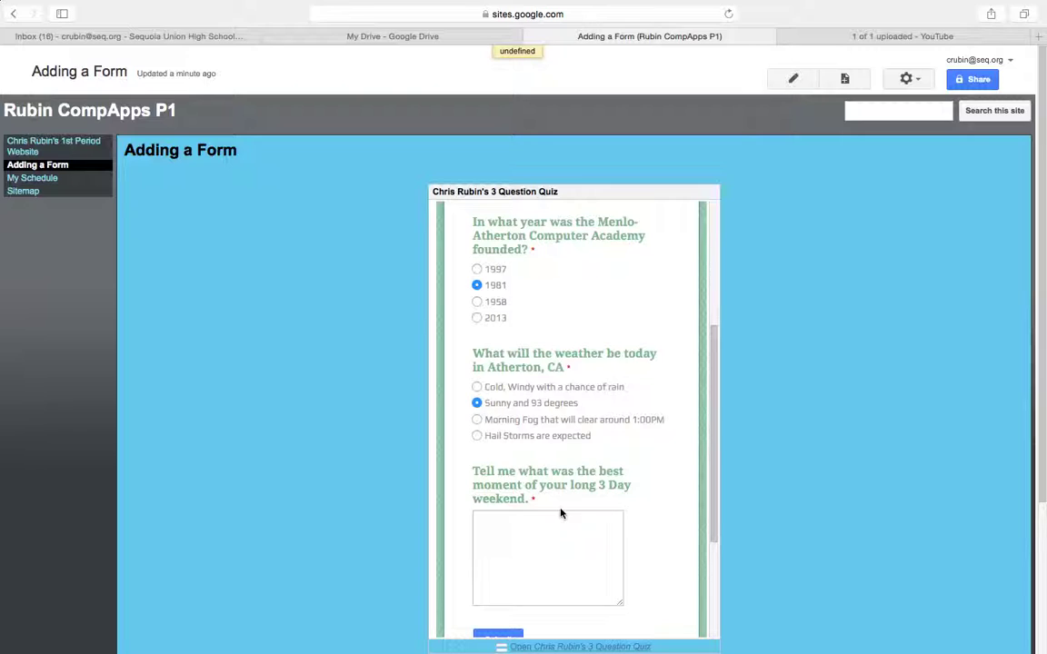
click(550, 533)
text(Great!)
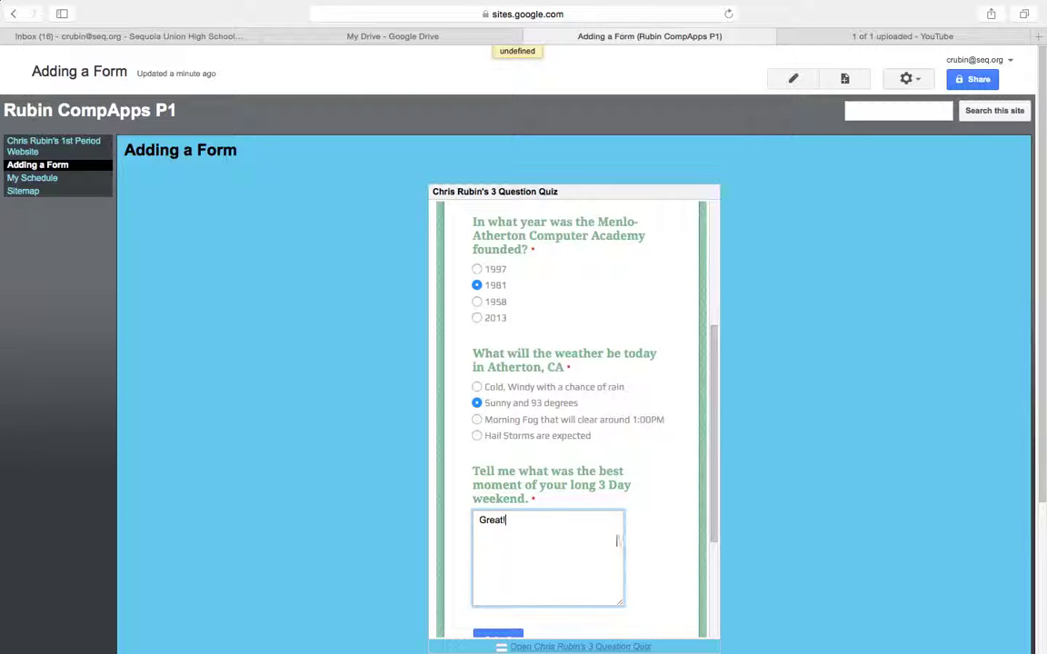
scroll(620, 538, down, 2)
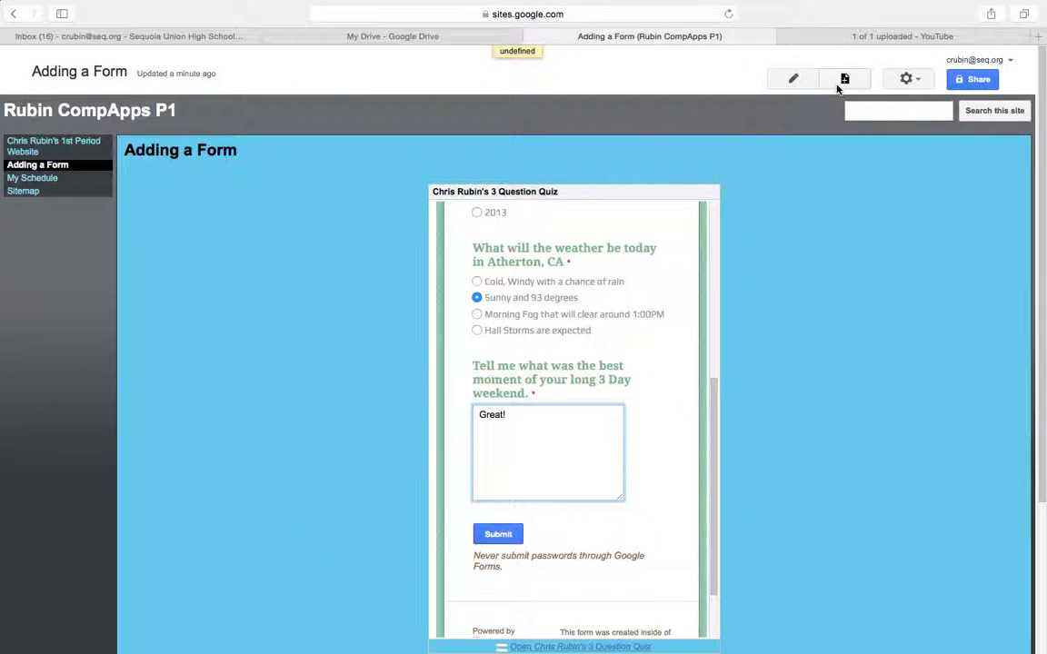
scroll(645, 367, up, 5)
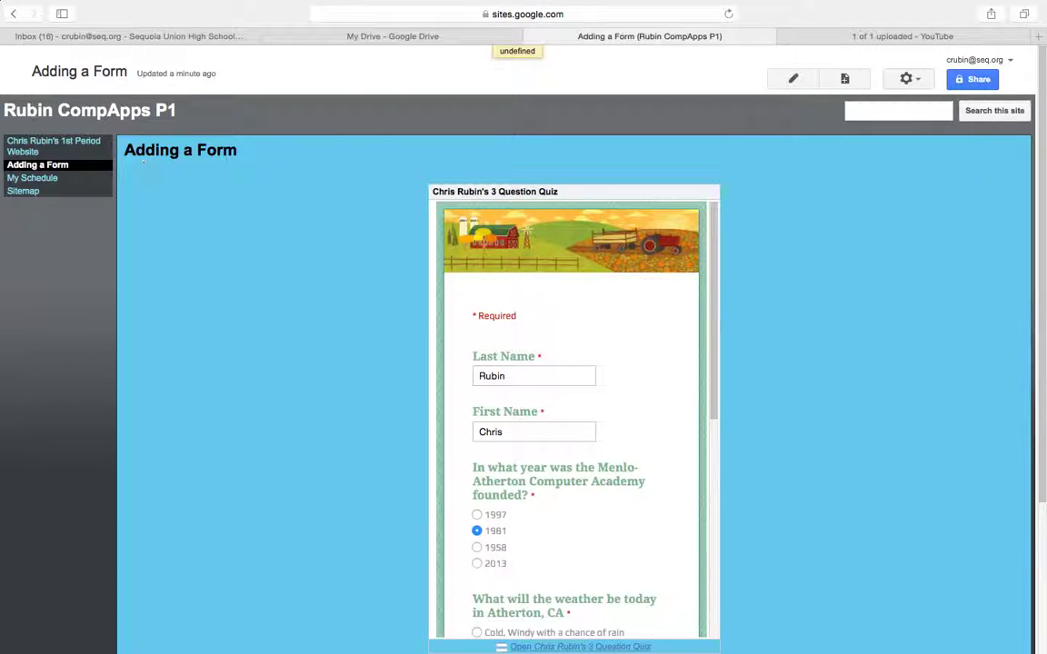
drag(127, 111, 61, 80)
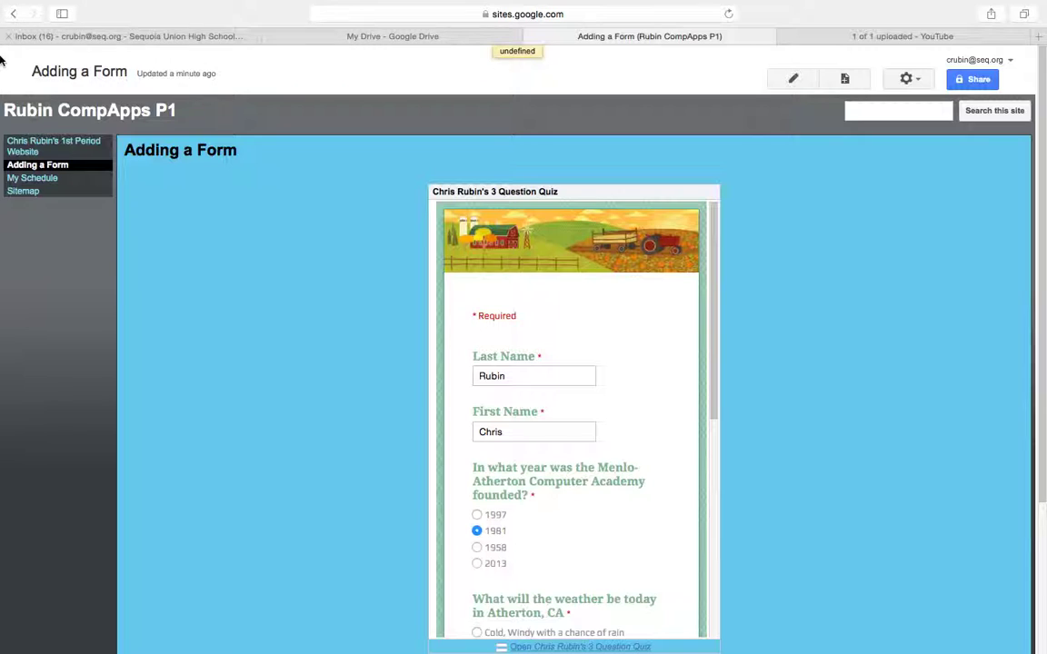